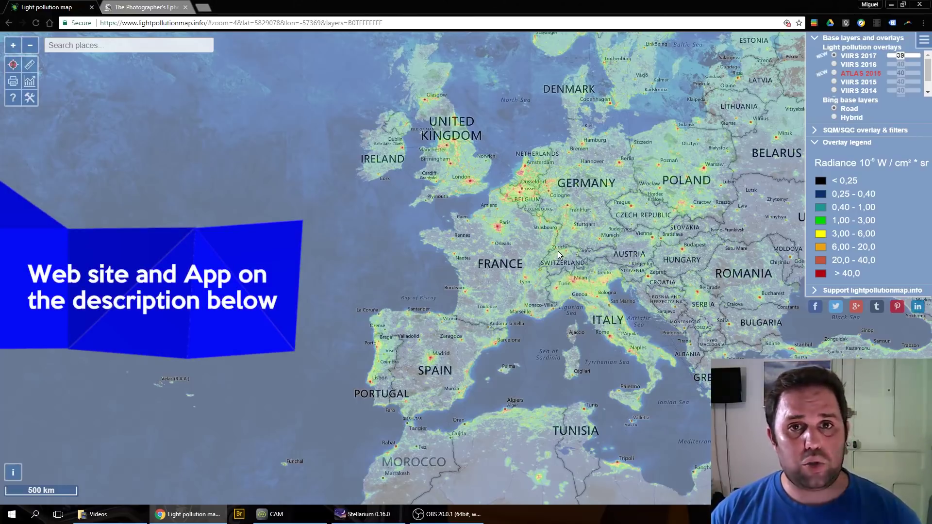
Examine the light pollution around the Barrage de Roselend in the French Alps and compare it with the surrounding towns
scroll(557, 253, up, 2)
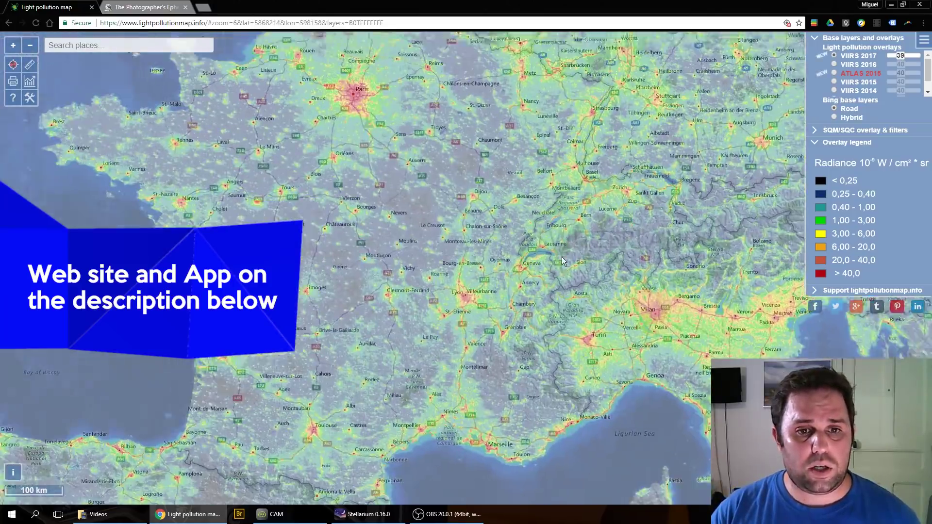
scroll(528, 289, up, 3)
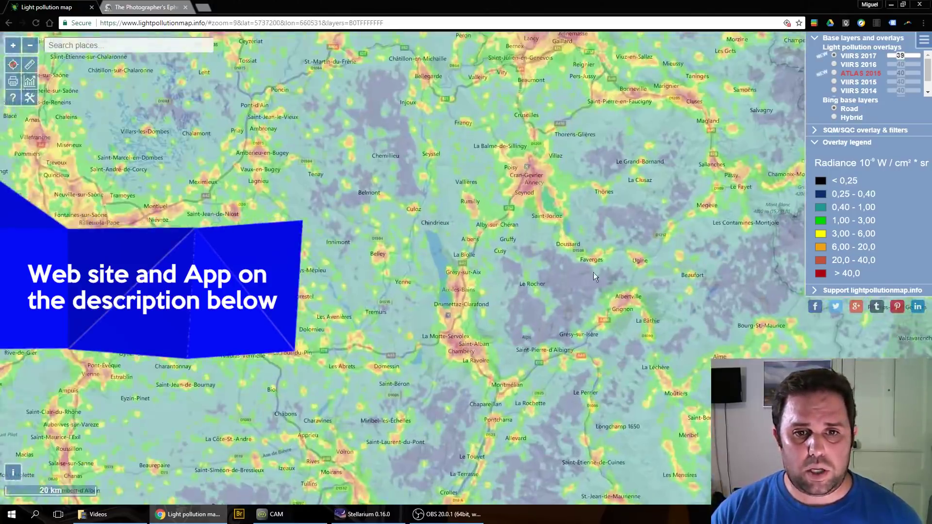
drag(593, 274, 506, 291)
scroll(609, 309, up, 1)
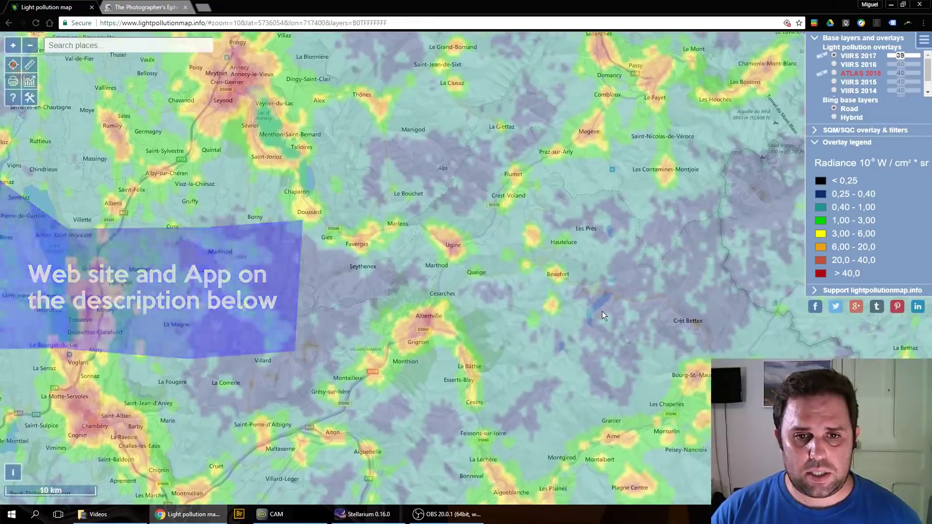
scroll(602, 313, up, 2)
drag(598, 287, 566, 261)
scroll(565, 261, up, 1)
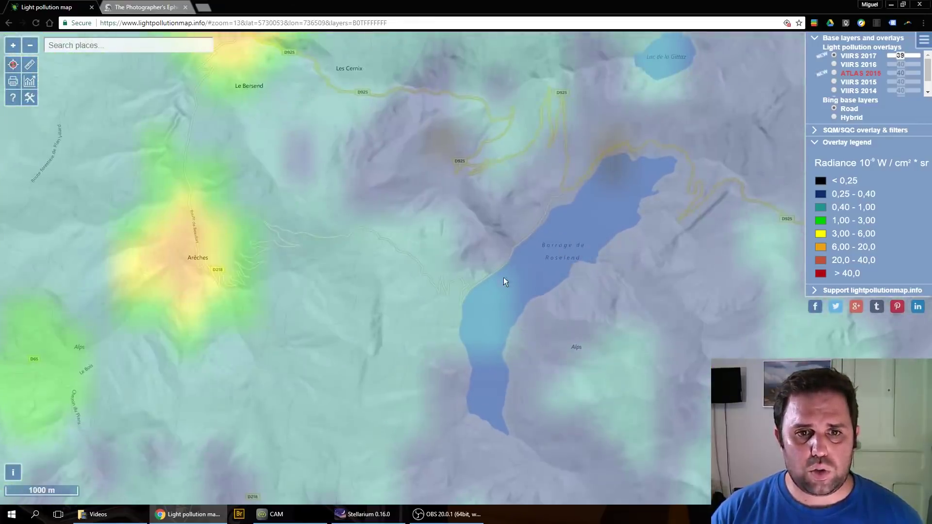
scroll(577, 281, down, 1)
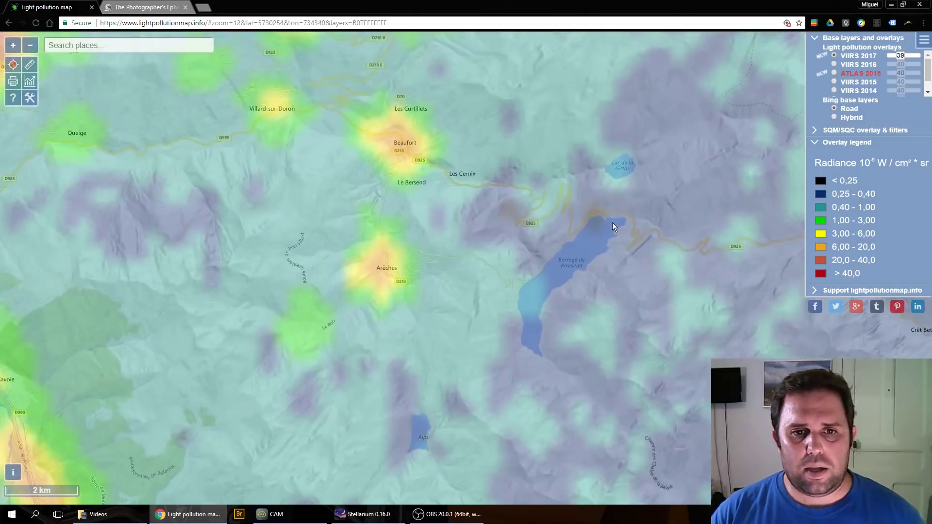
scroll(580, 257, down, 1)
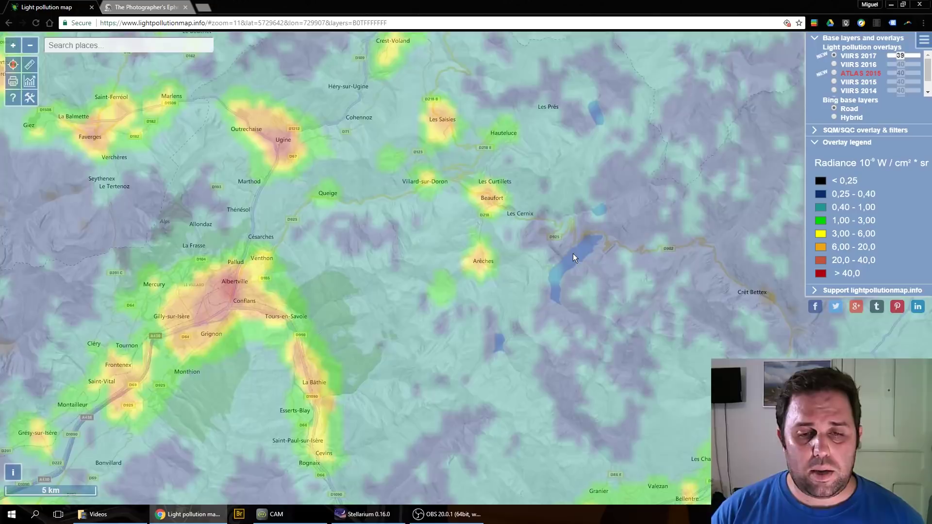
scroll(573, 253, down, 1)
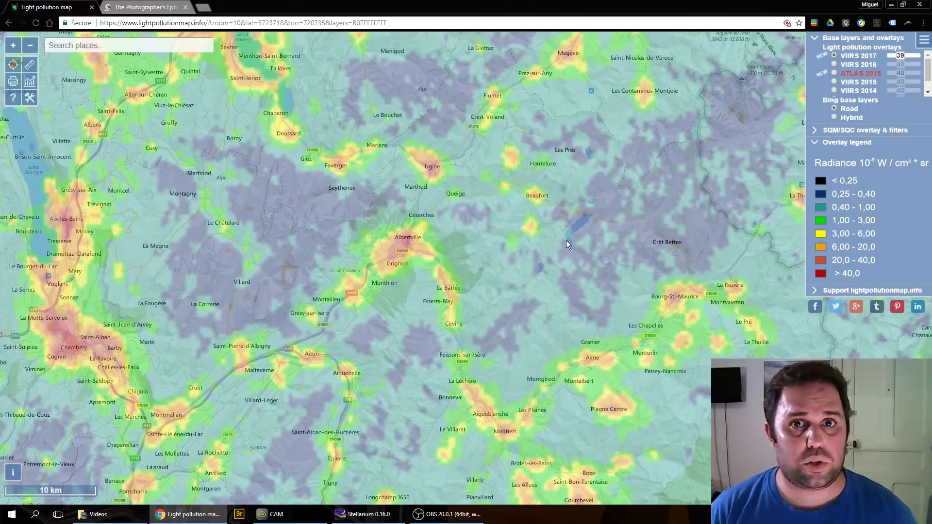
Switch to The Photographer's Ephemeris, move the time to 22:59 and change the date to August 20, 2017
click(145, 8)
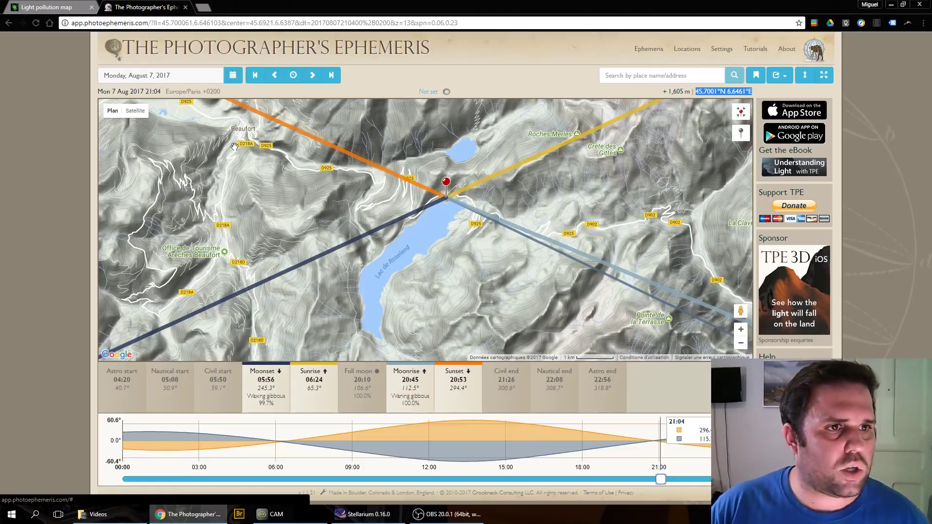
mouse_move(660, 479)
mouse_down()
mouse_move(446, 446)
mouse_move(710, 467)
mouse_up()
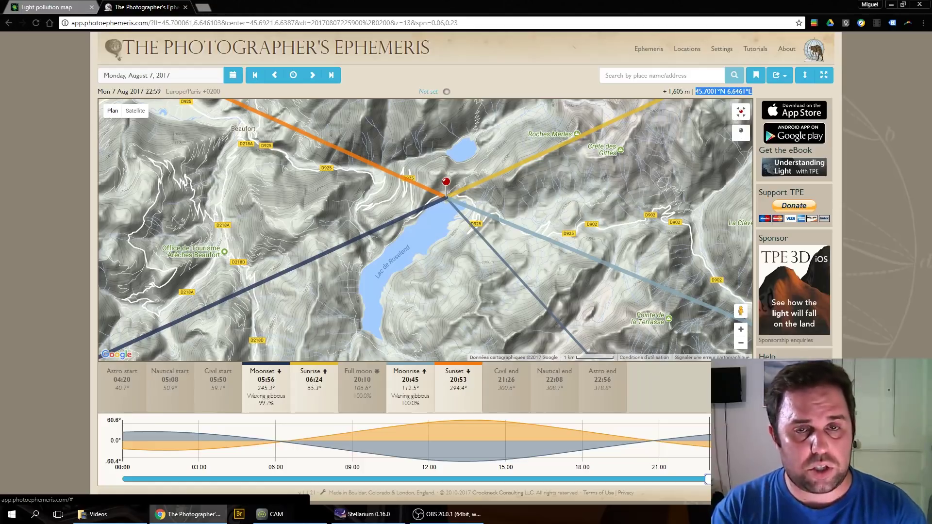
click(232, 75)
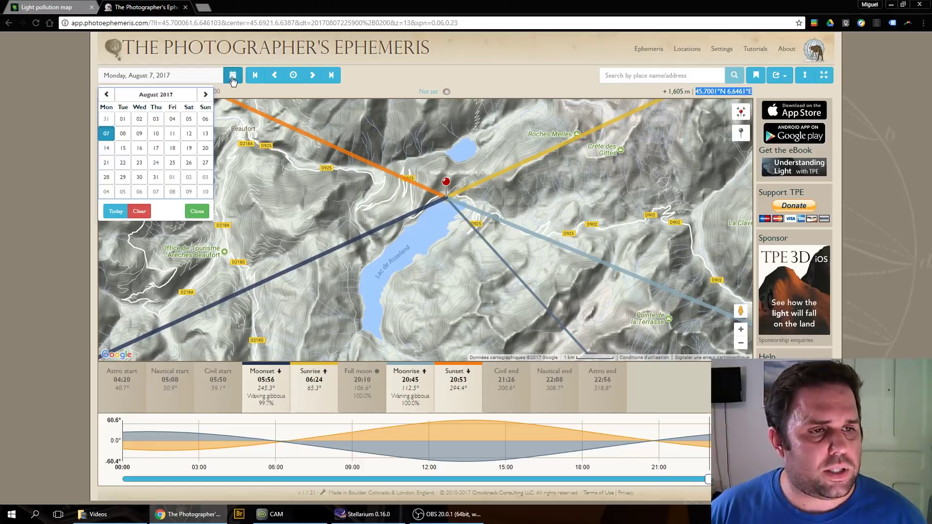
click(205, 148)
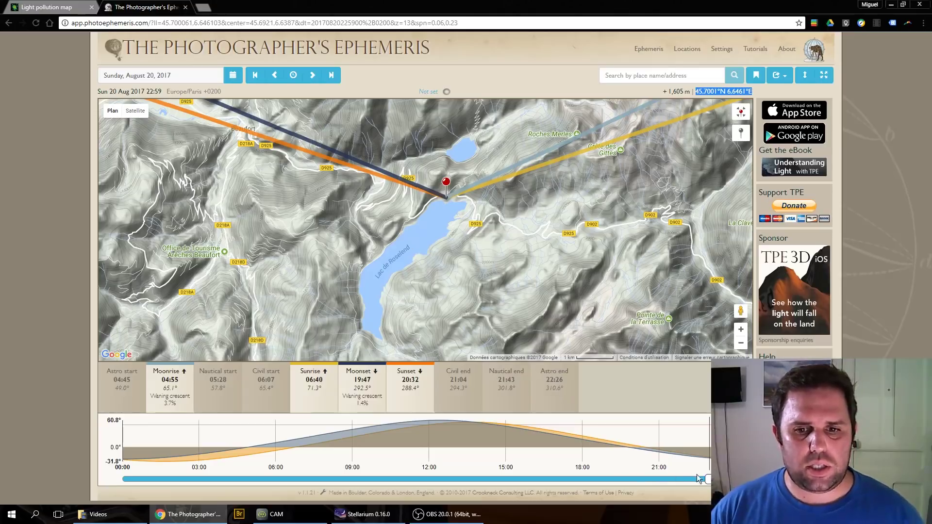
Check the sun and moon positions at moonset (19:47), at 21:01 and at 20:36
drag(707, 479, 630, 469)
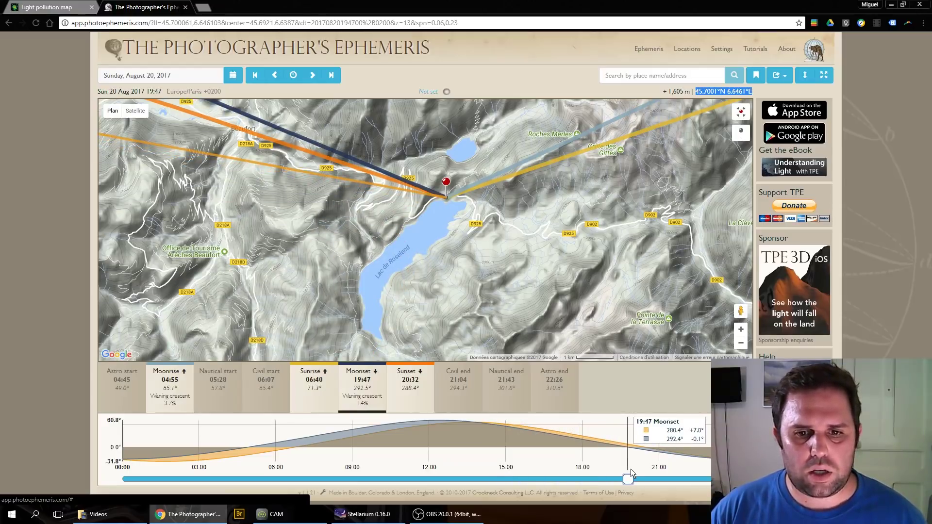
drag(630, 469, 661, 471)
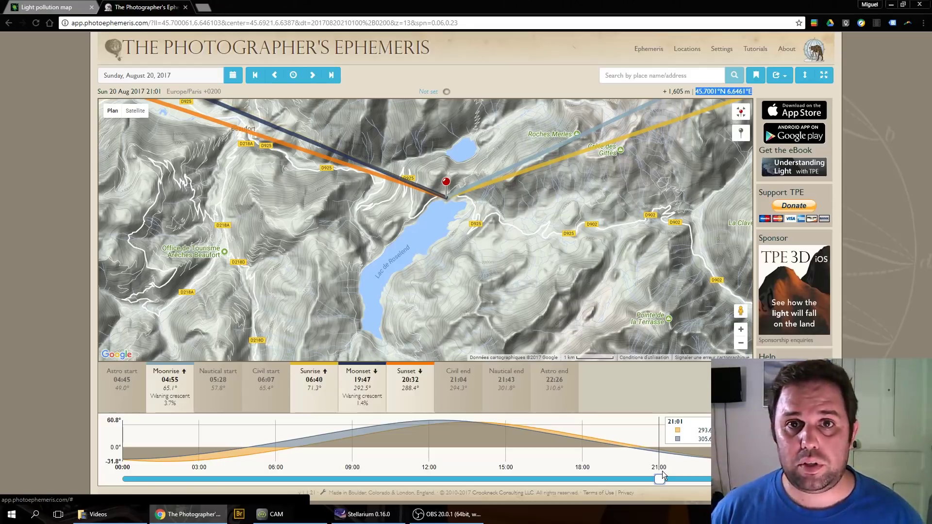
drag(662, 470, 651, 471)
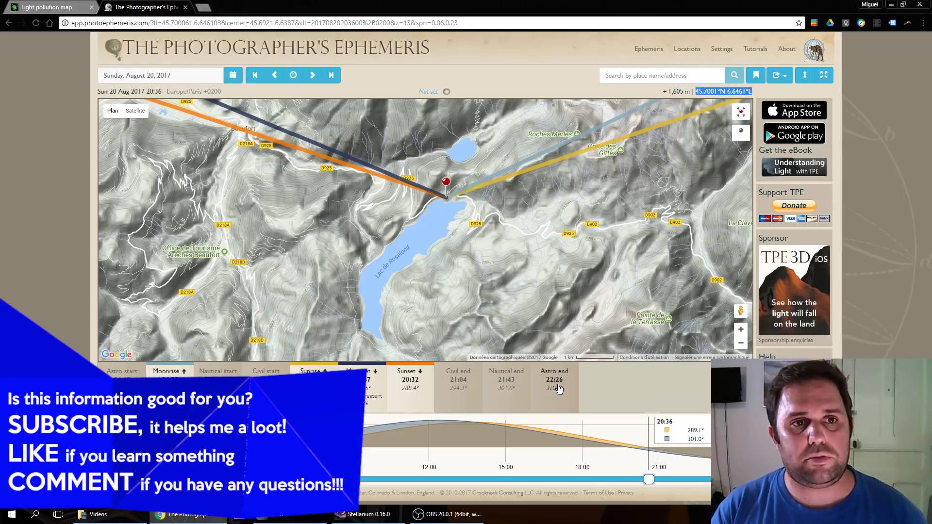
click(474, 263)
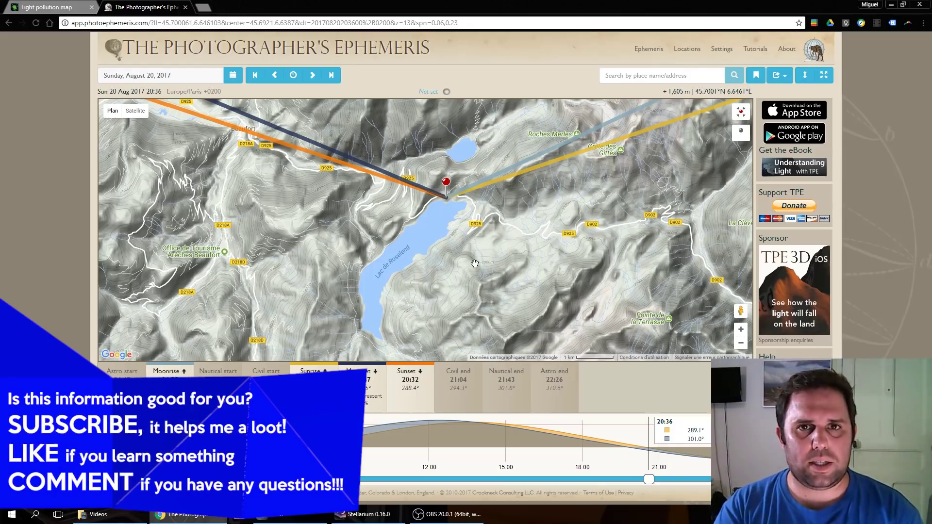
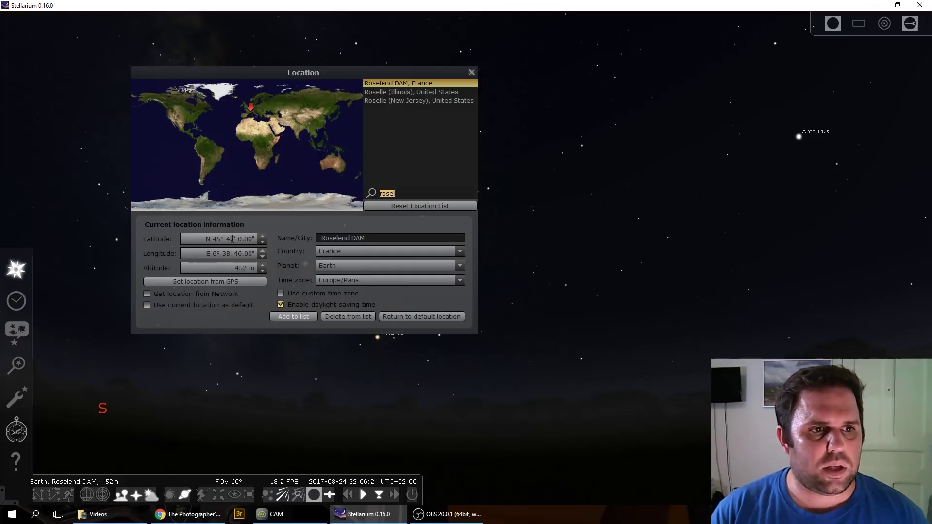
In Stellarium, set the observing location to Roselend DAM, France, and close the location settings
double_click(393, 85)
click(393, 84)
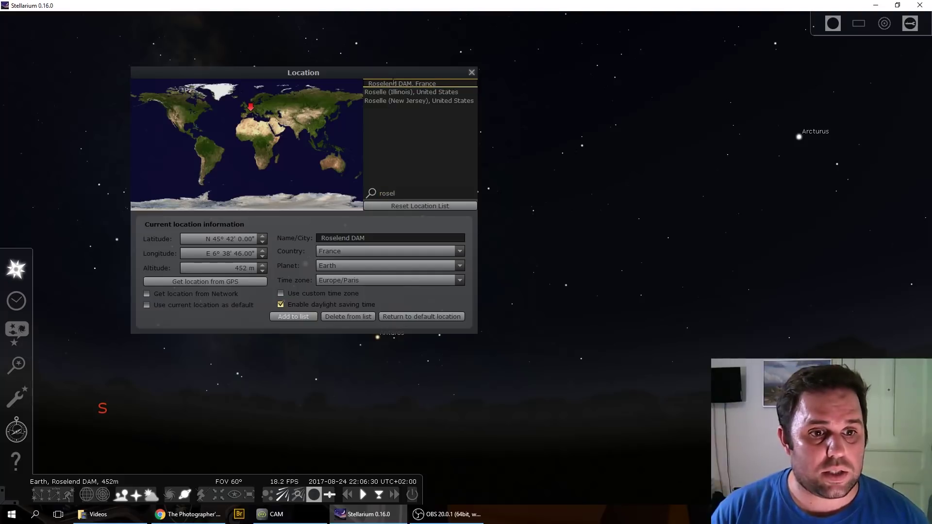
click(378, 92)
click(380, 85)
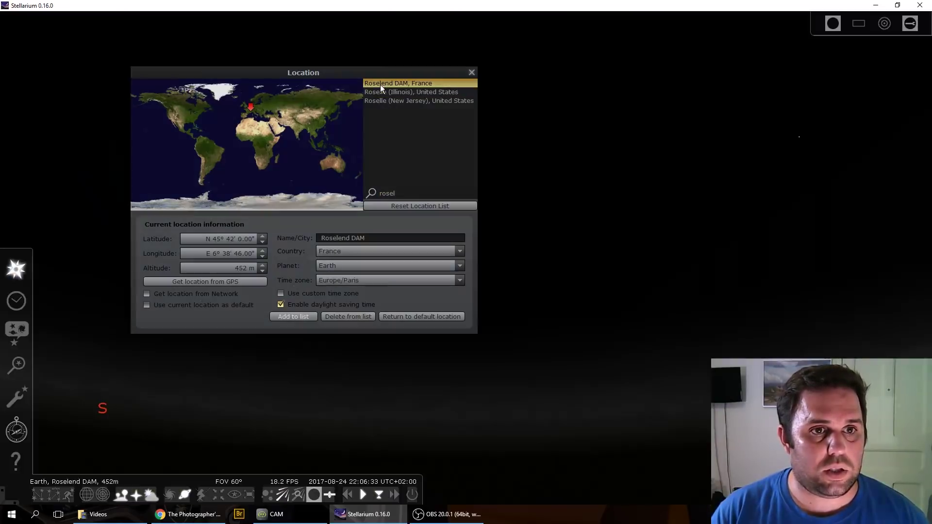
click(472, 73)
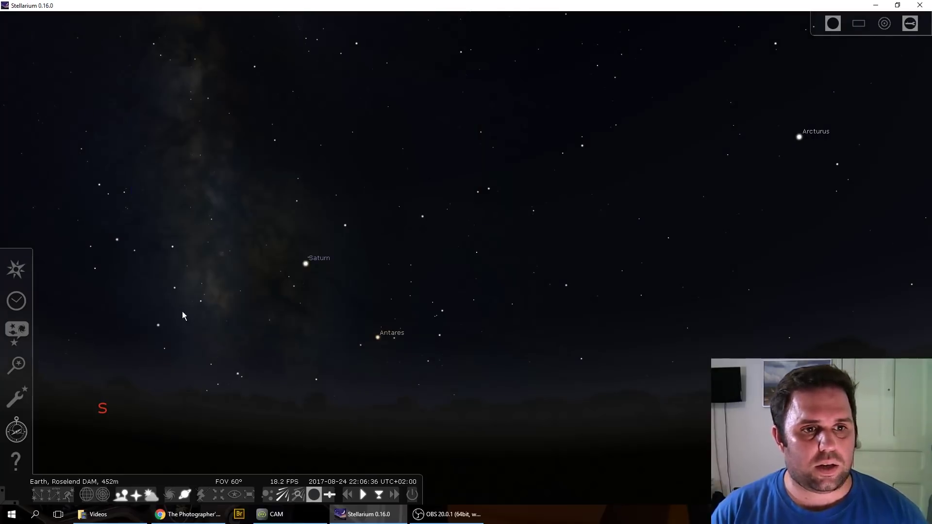
Set the simulation date to 2017-08-20
drag(219, 326, 455, 307)
click(16, 301)
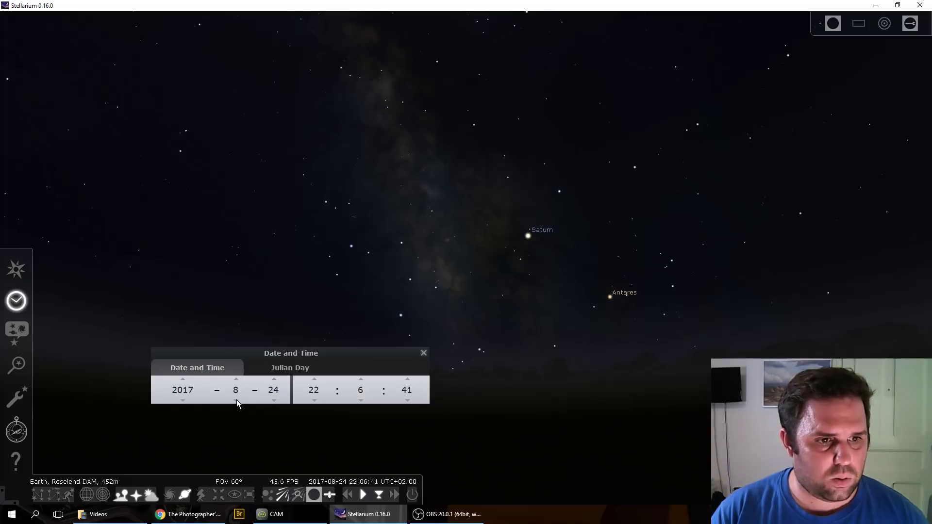
click(274, 400)
click(274, 401)
click(274, 401)
click(274, 401)
click(423, 353)
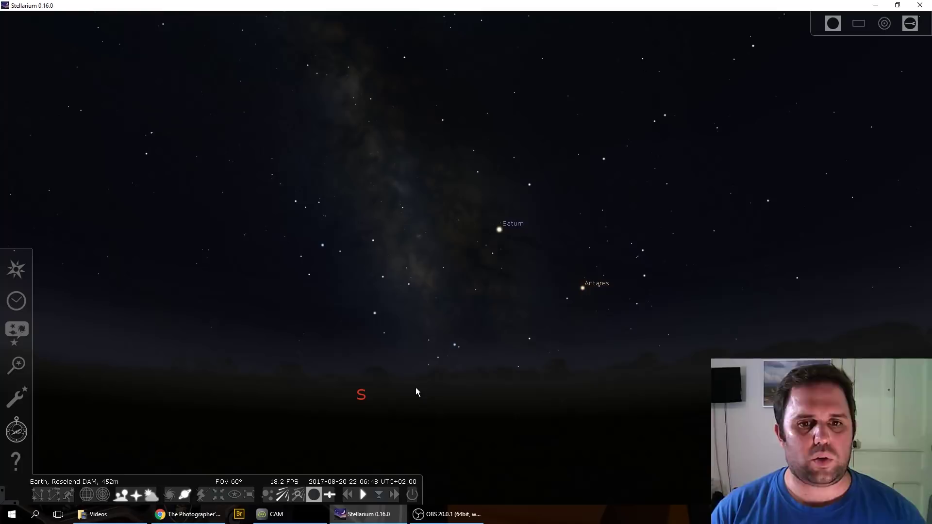
Rewind the simulated time to about 19:29, resume the normal time rate and look west at the sun
click(349, 495)
click(350, 495)
click(350, 495)
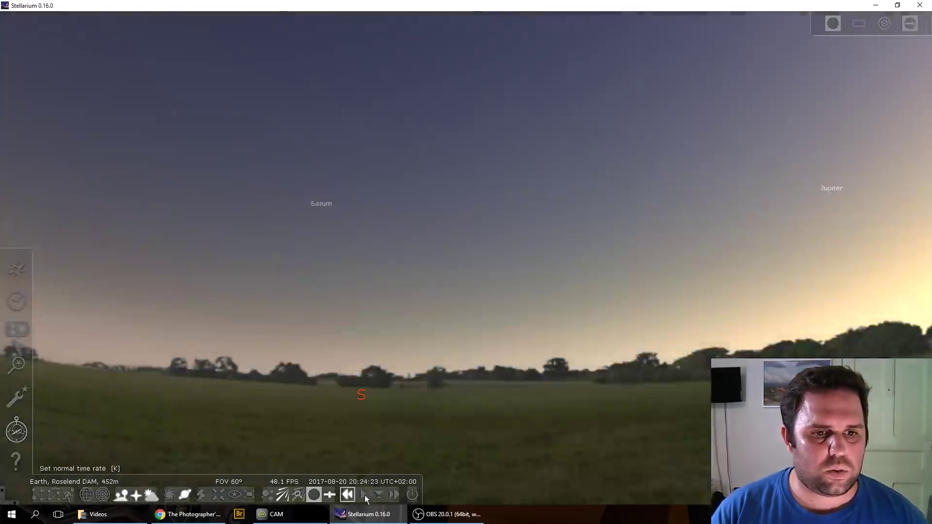
click(365, 495)
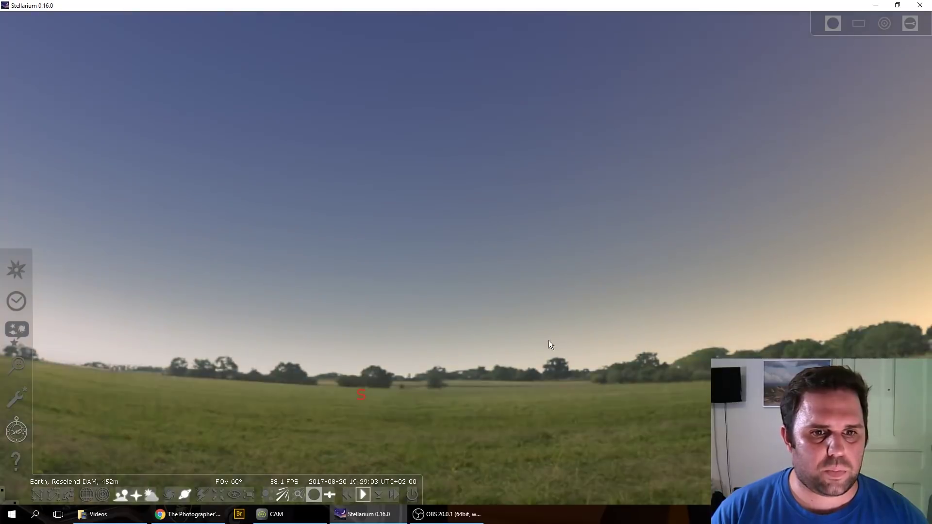
drag(609, 349, 471, 316)
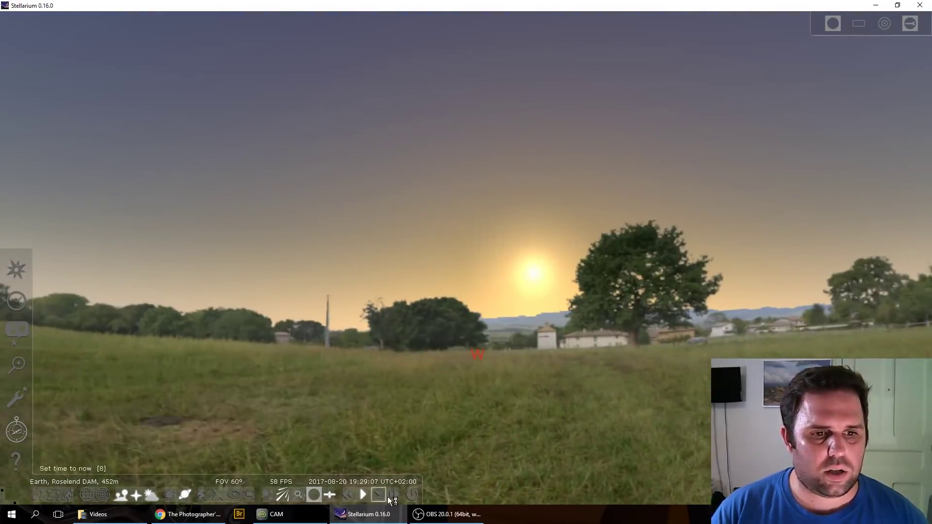
Fast-forward the southern night sky to about 22:47 and return to the normal time rate
click(392, 495)
mouse_move(355, 376)
mouse_down()
mouse_move(508, 383)
mouse_move(476, 391)
mouse_move(531, 372)
mouse_up()
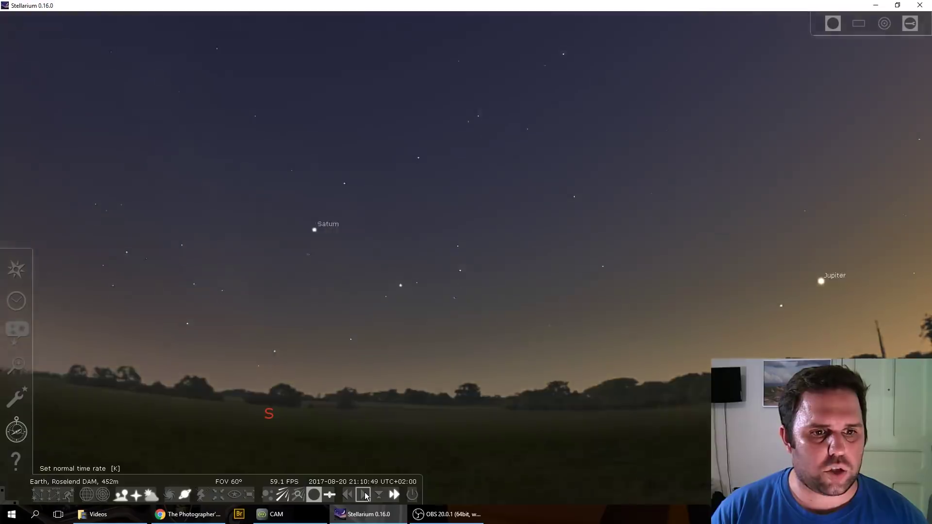
click(365, 495)
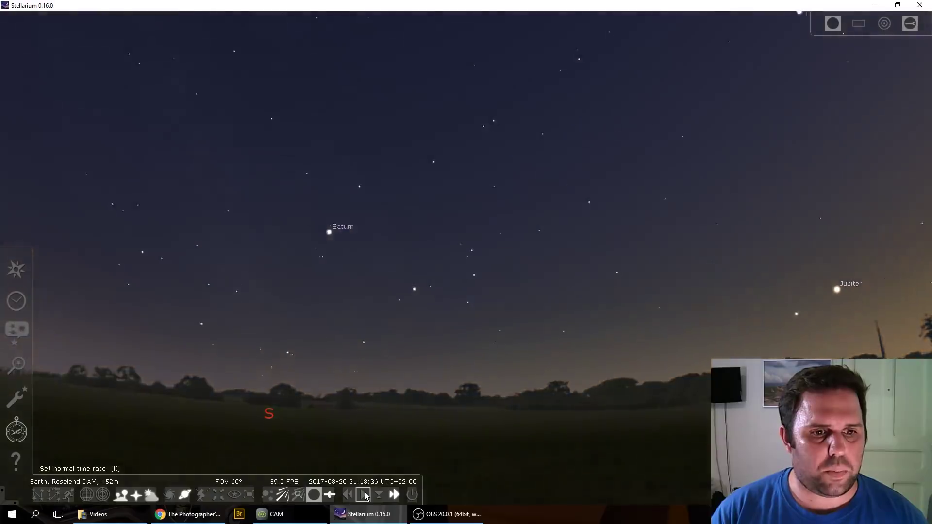
click(394, 495)
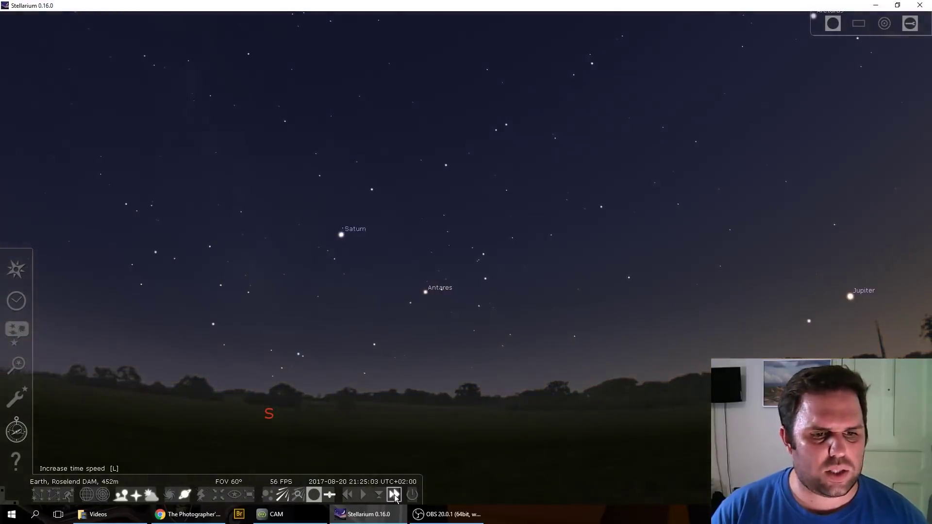
click(394, 495)
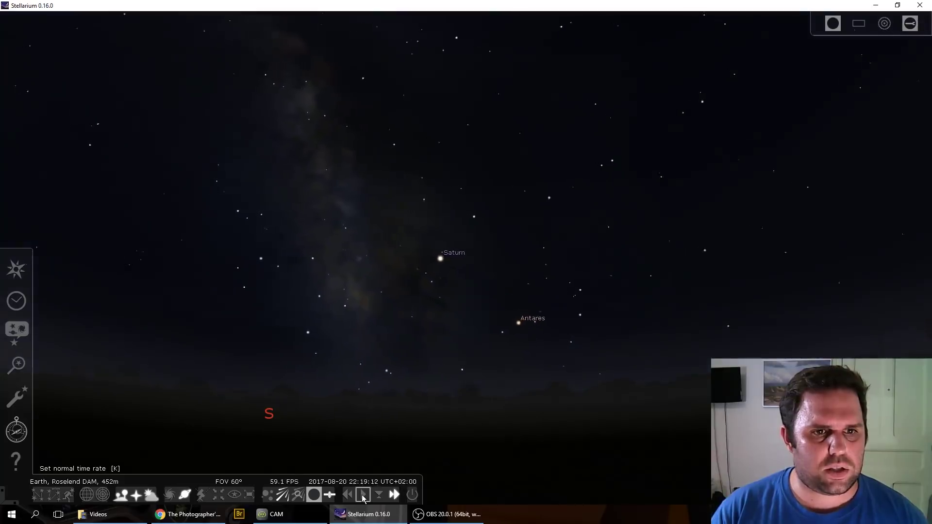
click(362, 494)
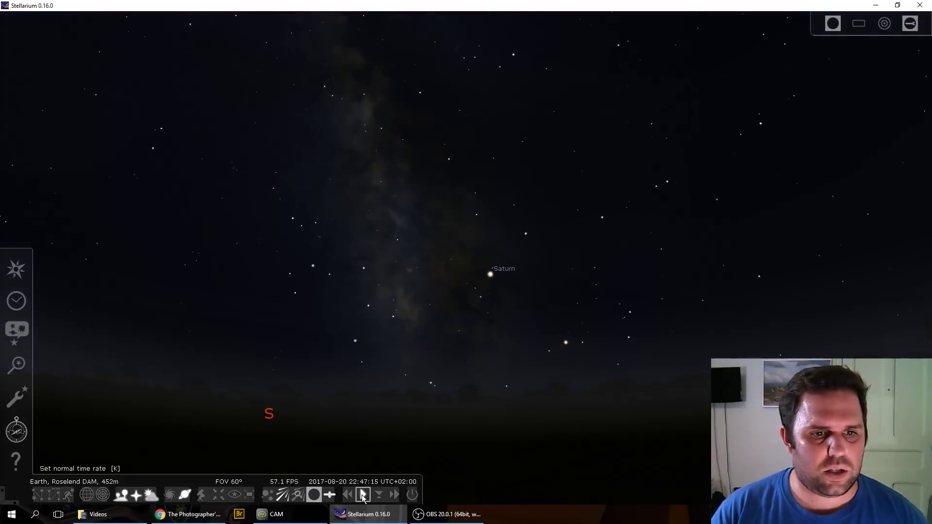
Frame the Milky Way above the southern horizon and select Saturn to show its information
mouse_move(416, 350)
mouse_down()
mouse_move(462, 369)
mouse_move(516, 340)
mouse_move(503, 335)
mouse_up()
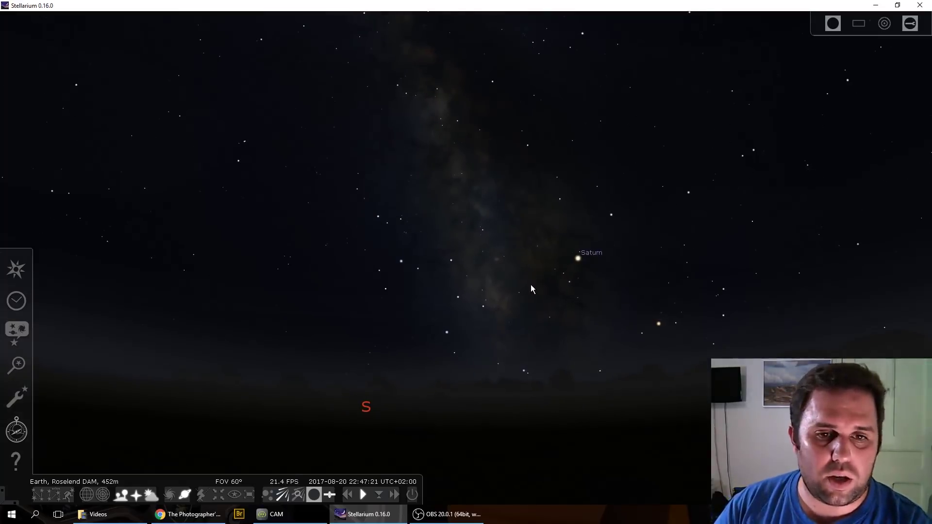
click(578, 259)
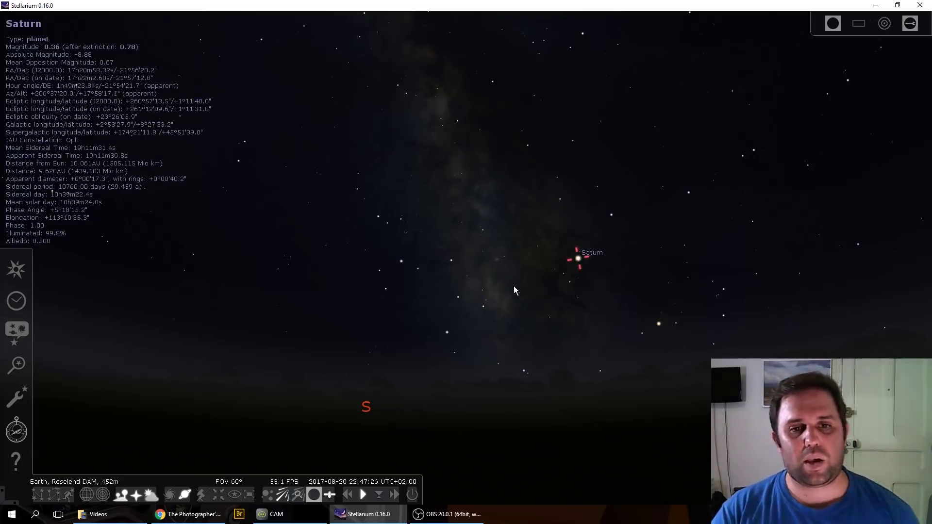
drag(462, 339, 426, 353)
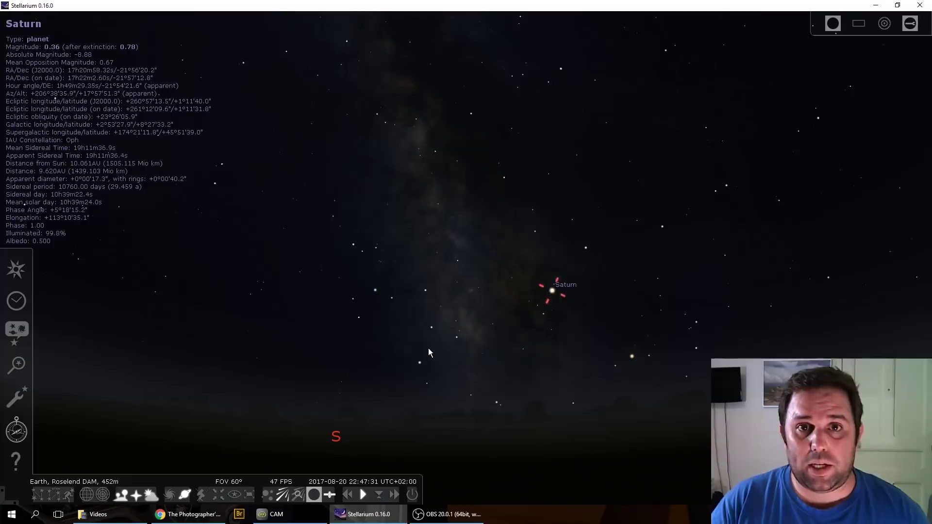